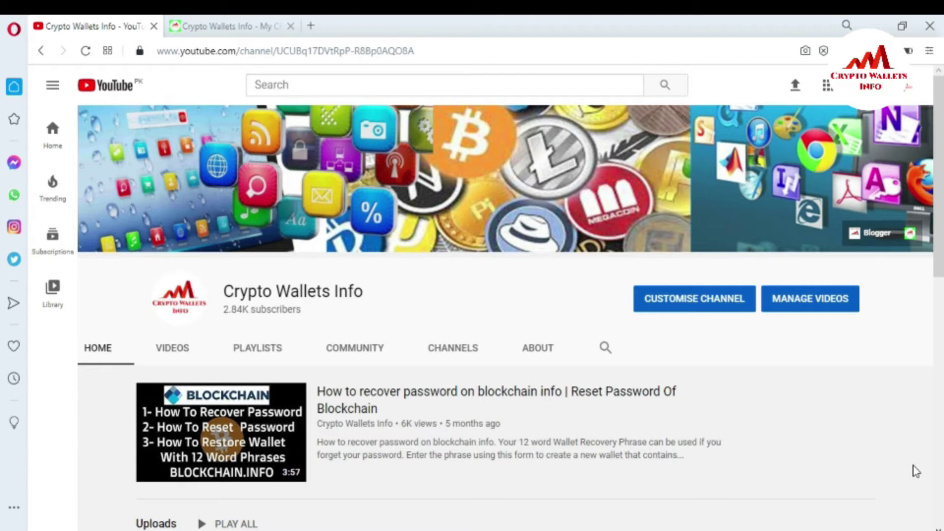
Submit the wallet password on the Blockchain.com wallet login page
left_click(206, 17)
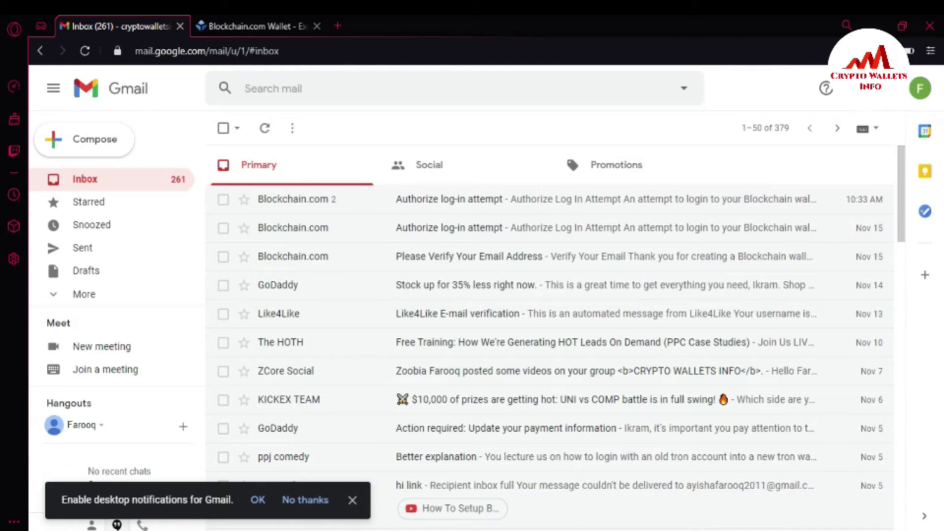
left_click(241, 27)
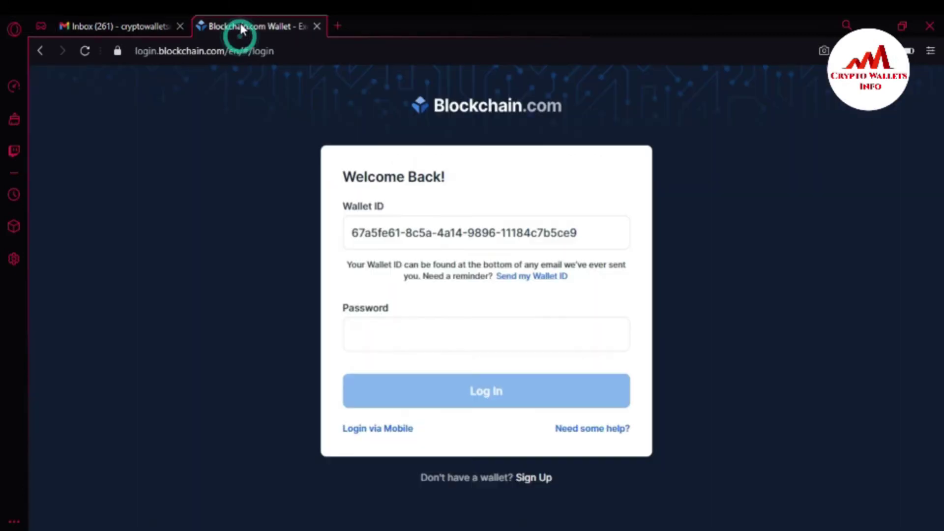
left_click(445, 334)
type("••••••••••••••")
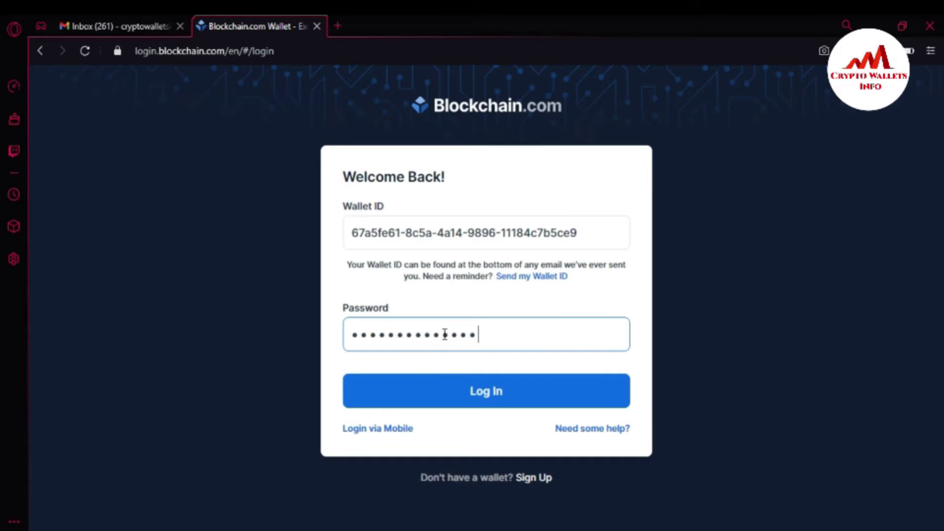
left_click(498, 391)
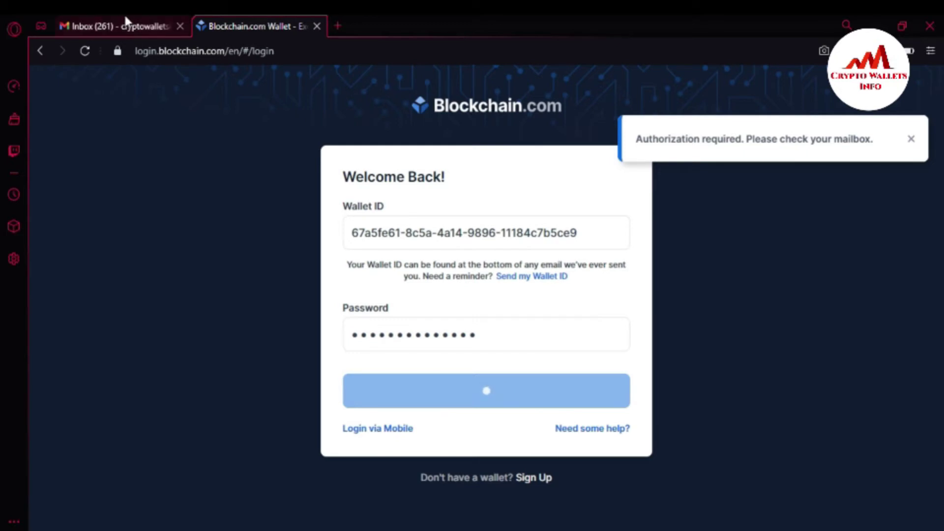
Approve the login from Gmail's 'Authorize log-in attempt' email, then close the approval page
left_click(123, 25)
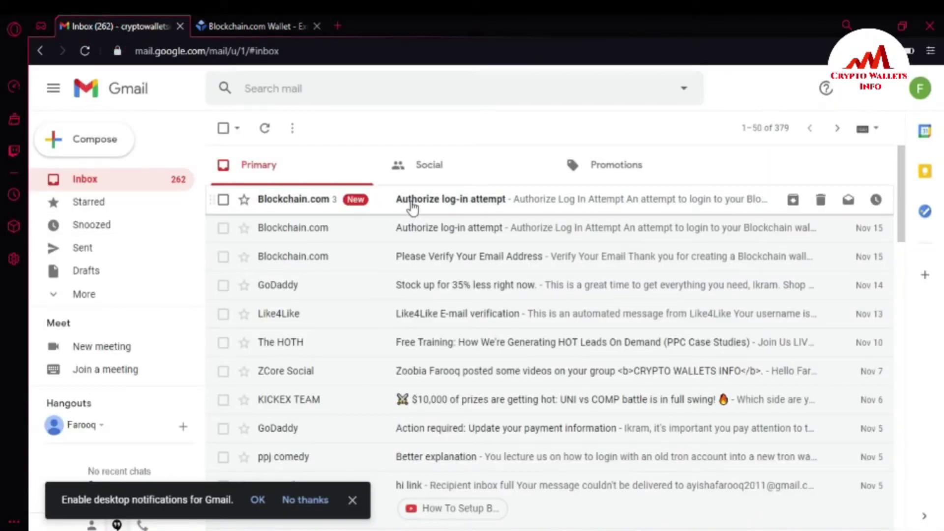
left_click(453, 203)
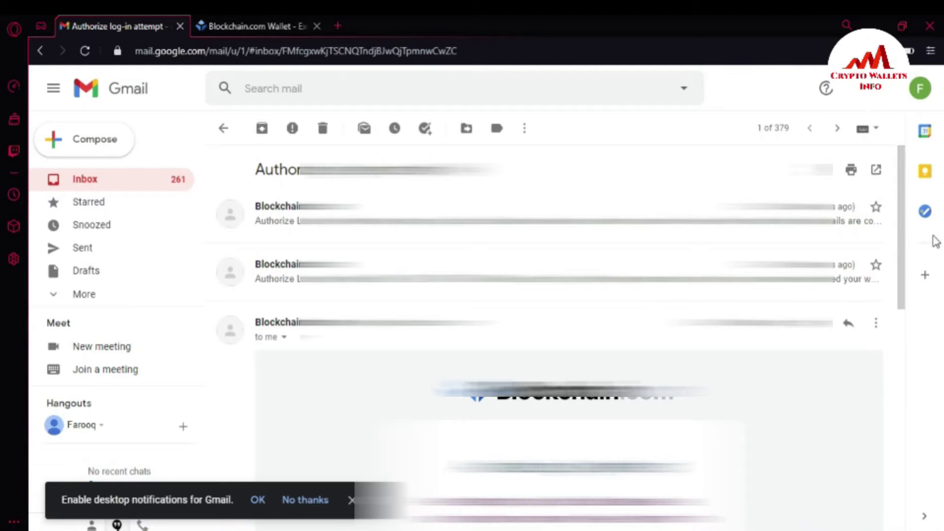
left_click_drag(902, 225, 914, 362)
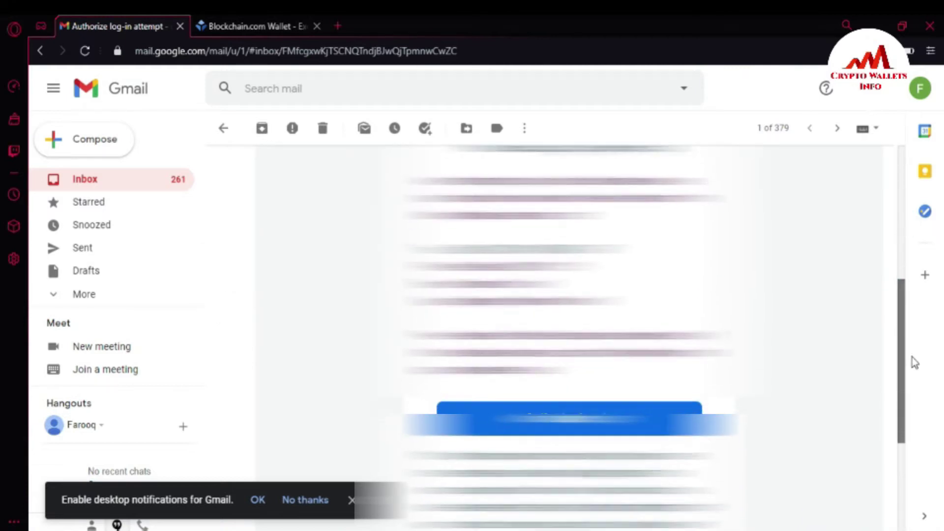
left_click(616, 403)
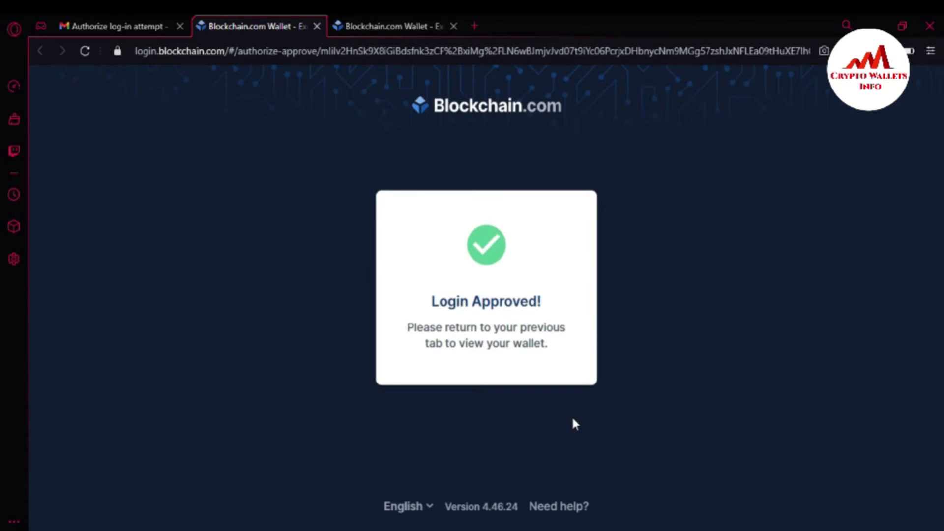
left_click(315, 30)
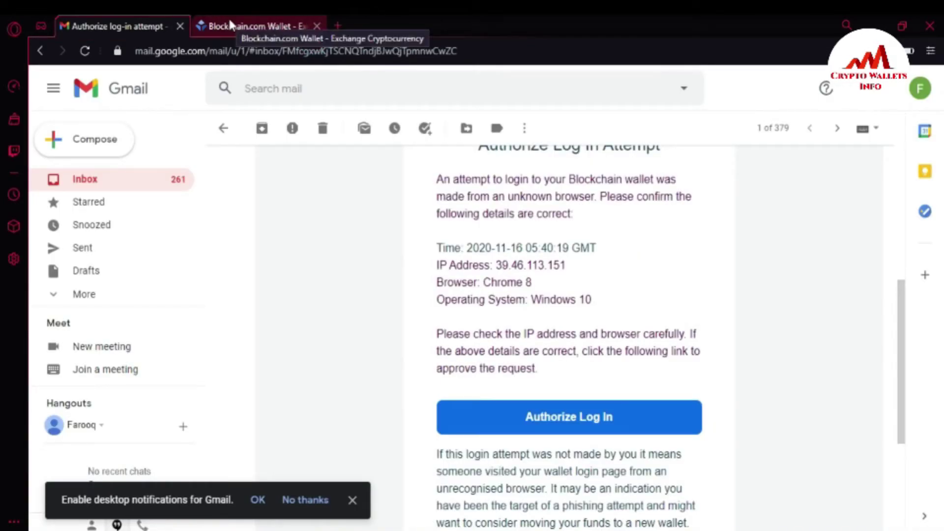
Enter the authenticator app code and log in to reach the wallet dashboard
left_click(230, 25)
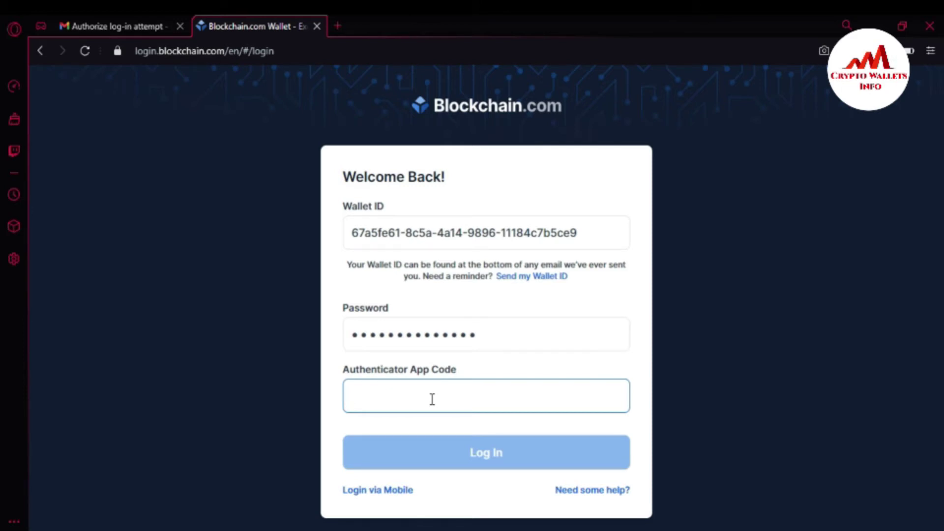
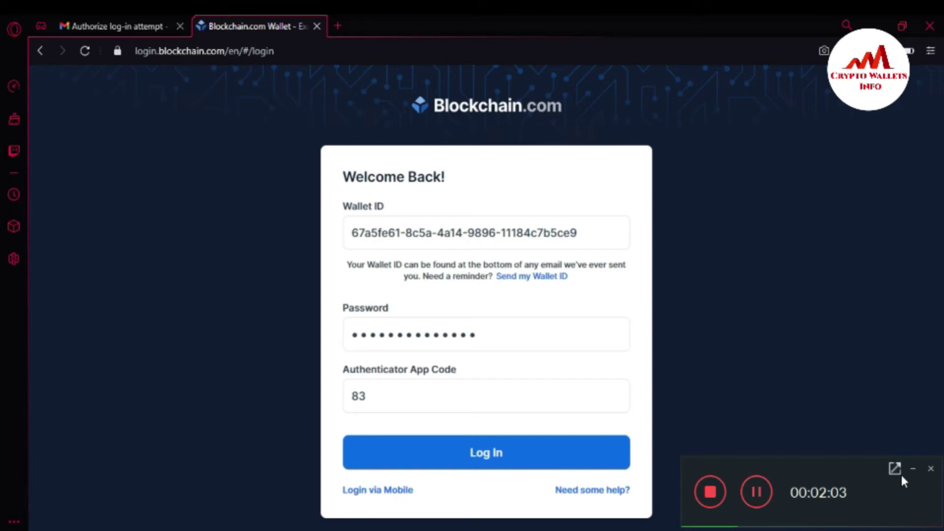
left_click(913, 468)
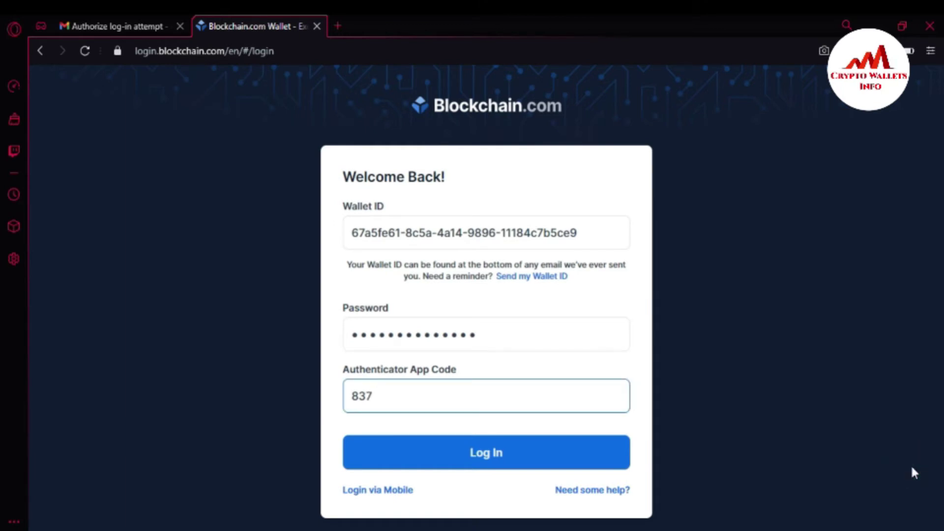
left_click(914, 468)
left_click(469, 448)
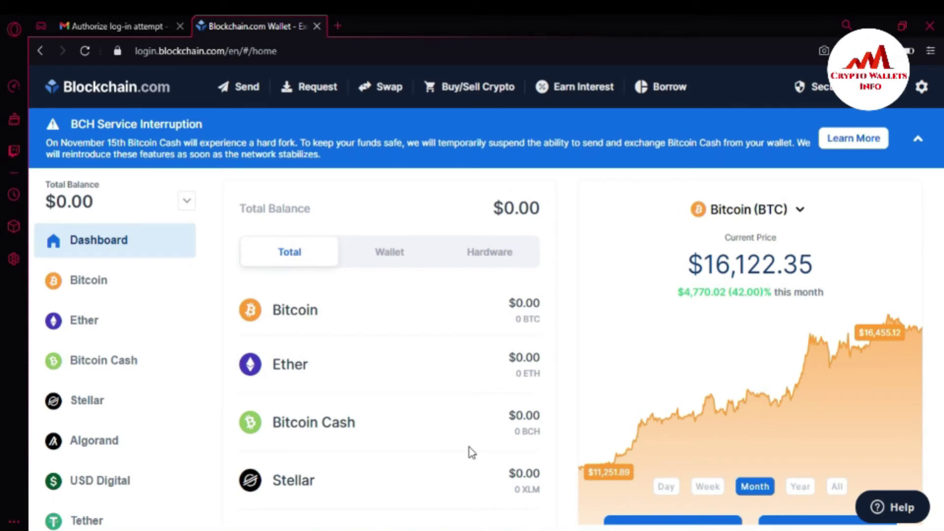
Open the Security Center from the dashboard's Security link
left_click(831, 92)
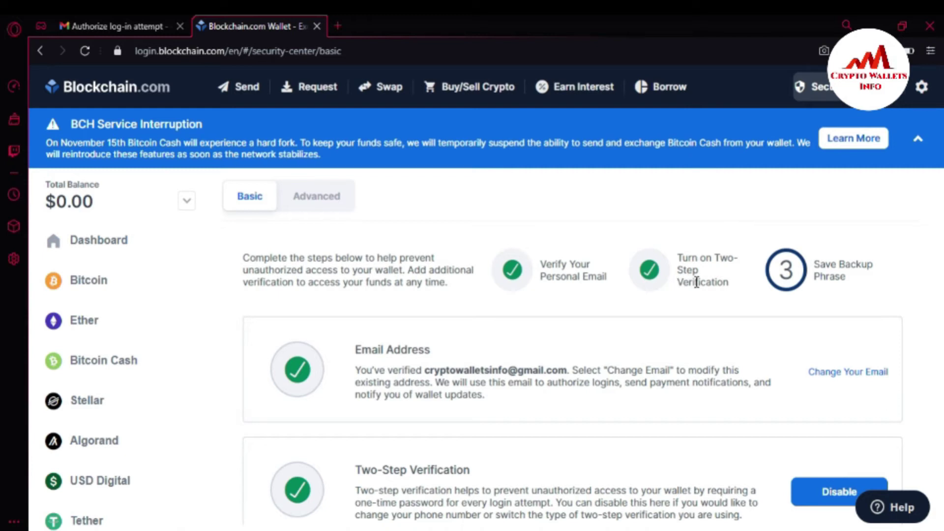
Scroll the Security Center down to the Backup Phrase card and its Backup Funds button
left_click(931, 272)
left_click(914, 285)
scroll(915, 289, "down", 3)
scroll(917, 291, "down", 2)
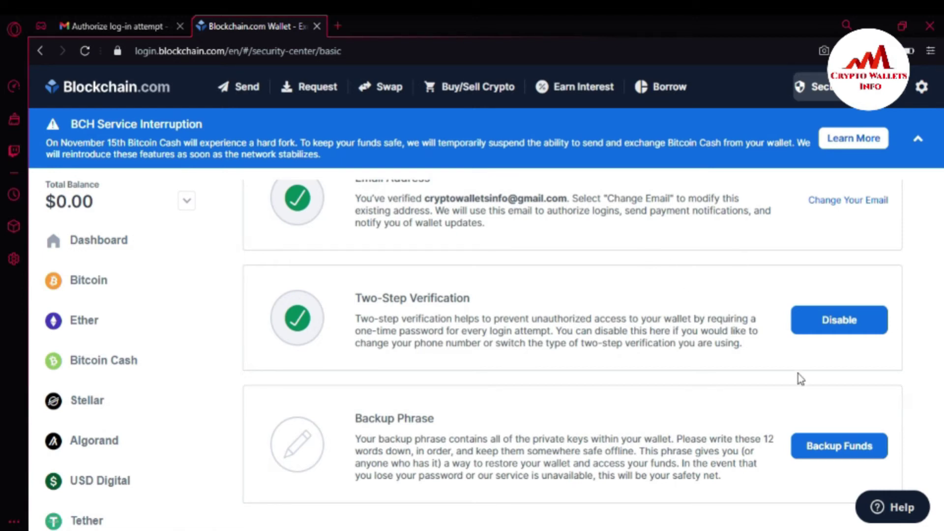
Start Backup Funds and choose Backup Now to display recovery words 1–6
left_click(830, 449)
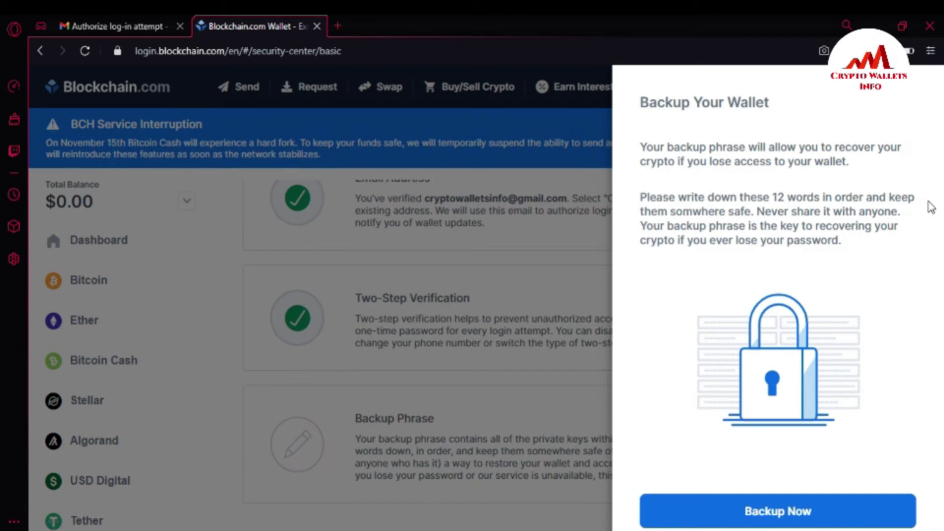
left_click(779, 514)
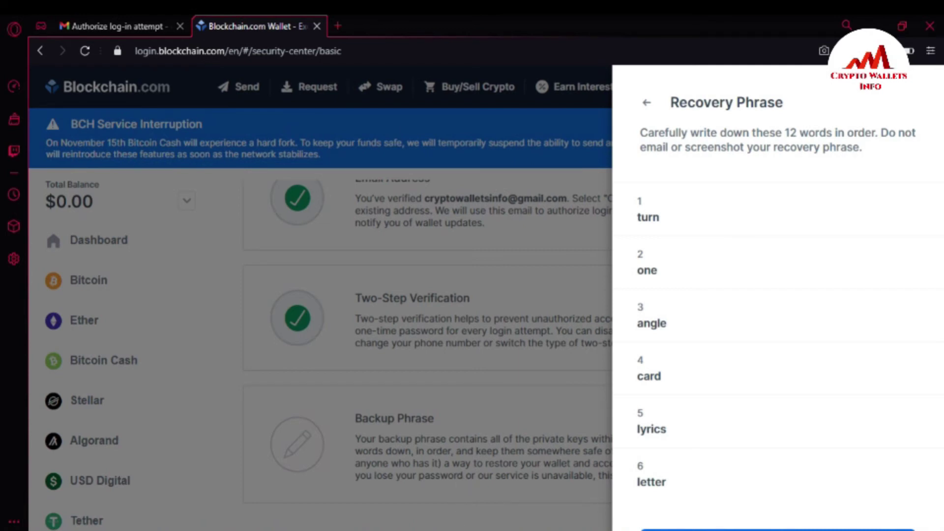
Copy recovery words 1–6 from the browser into the empty Notepad note
left_click_drag(611, 124, 299, 119)
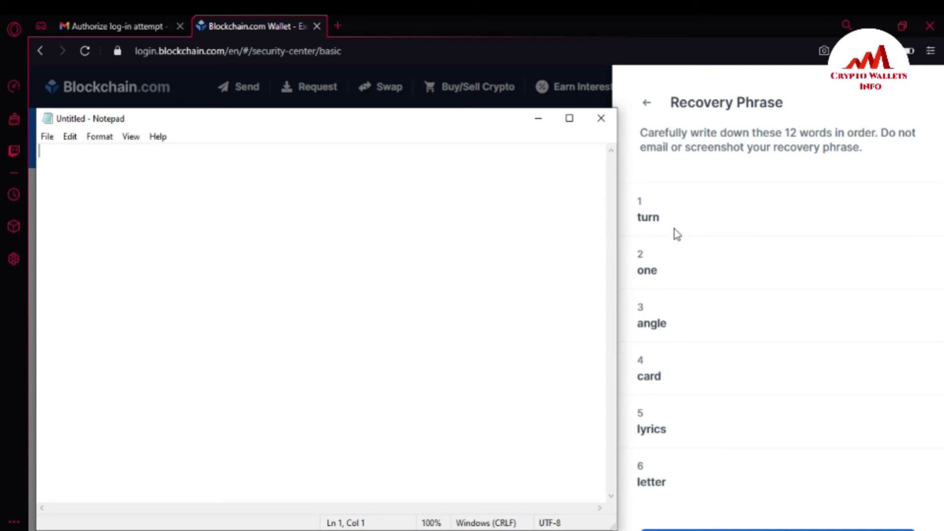
left_click_drag(638, 217, 708, 506)
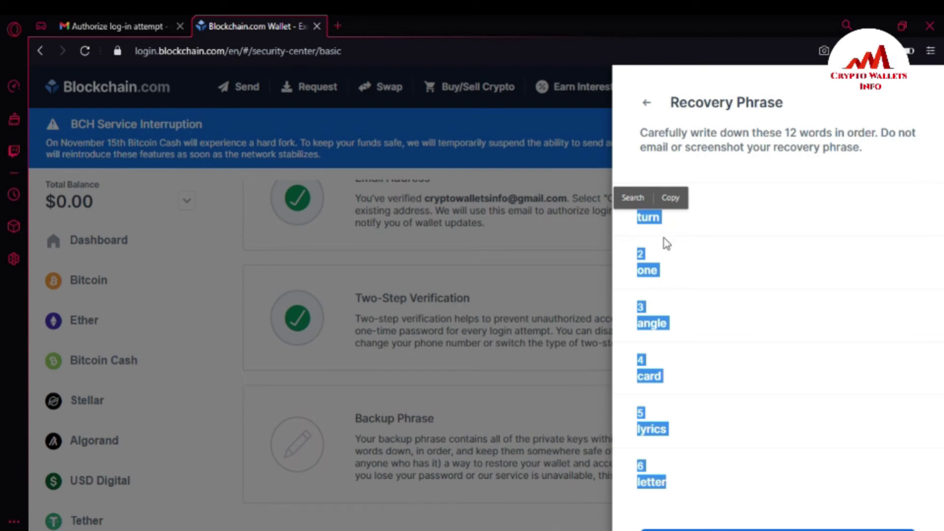
key("ctrl+c")
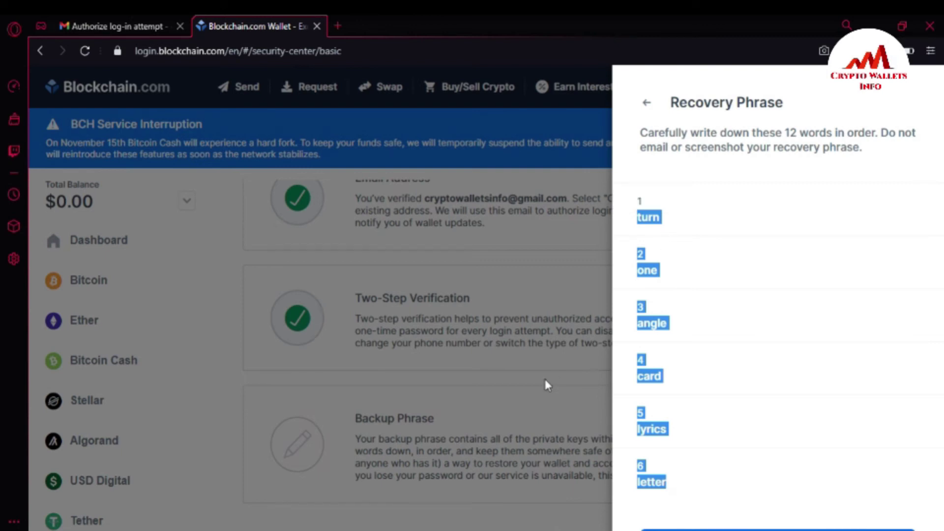
left_click(467, 530)
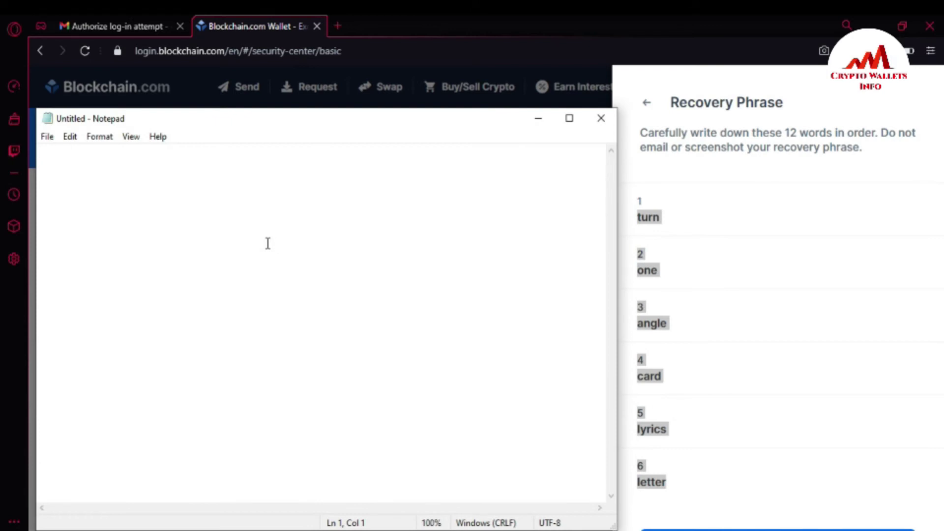
key("ctrl+v")
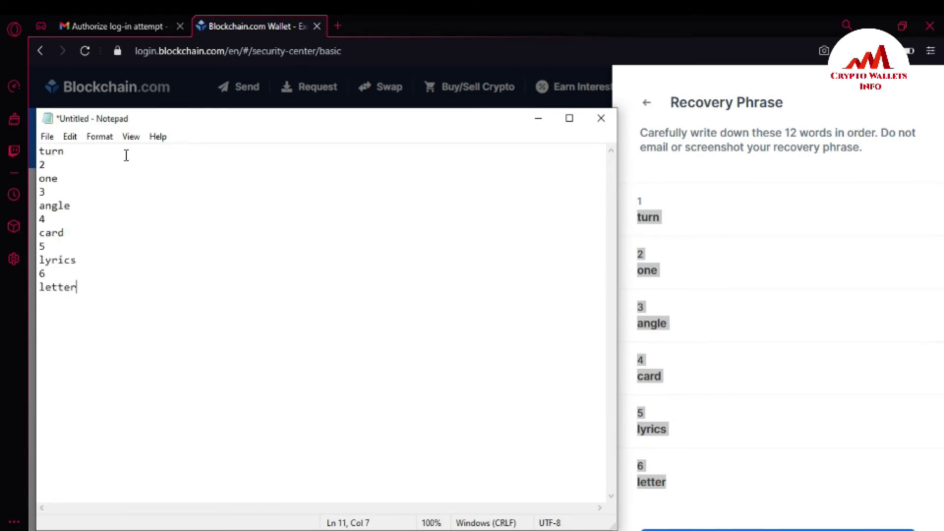
Add the '1' numbering line at the top of the note and tidy its lines
left_click(40, 150)
type("1")
key("Return")
left_click(94, 299)
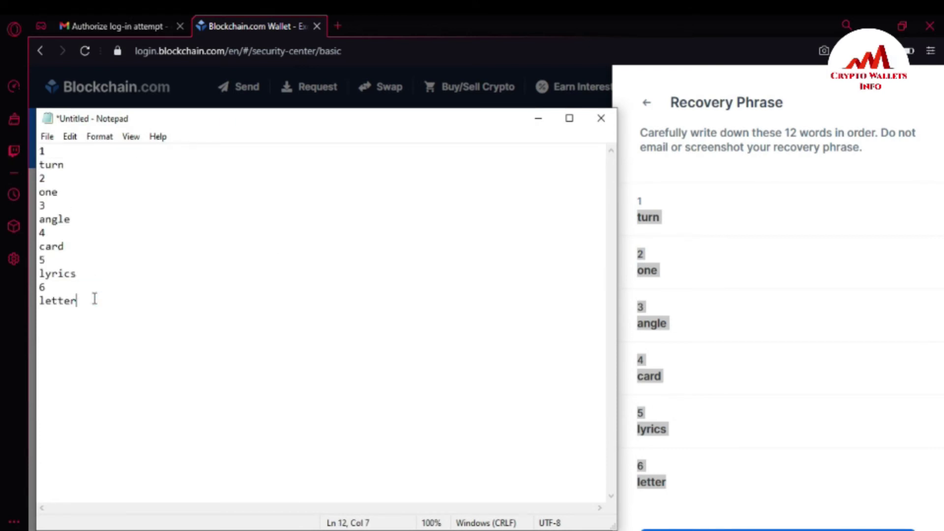
key("Return")
key("Return")
key("BackSpace")
left_click(767, 188)
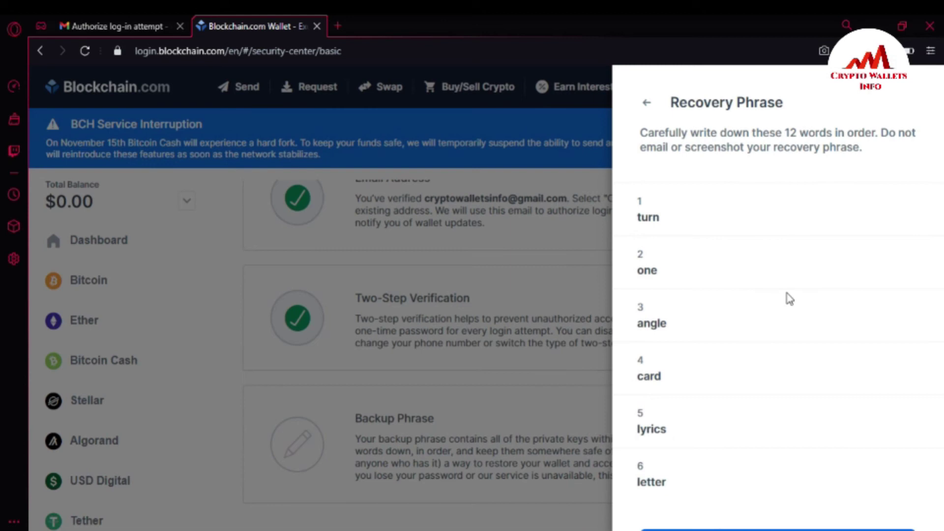
Copy recovery words 7–12 and paste them below the first six in the note
left_click(828, 529)
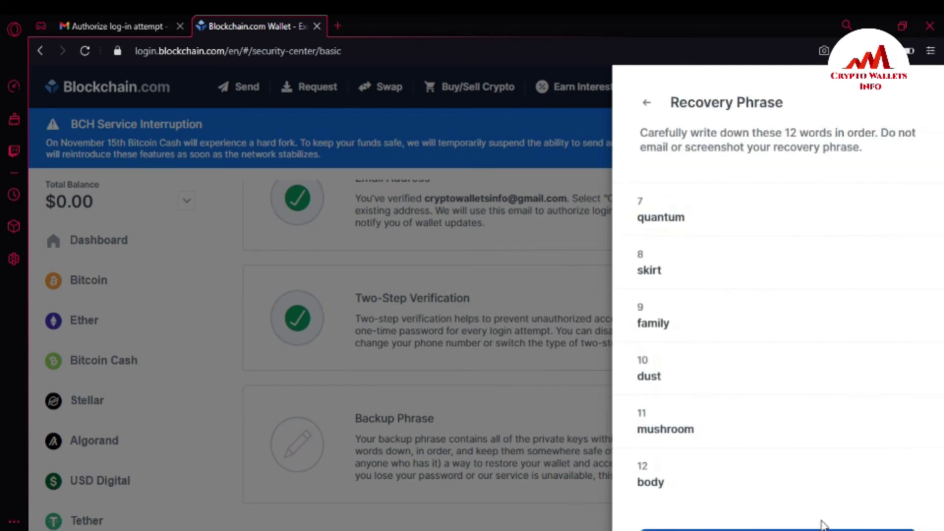
left_click_drag(634, 199, 678, 482)
key("ctrl+c")
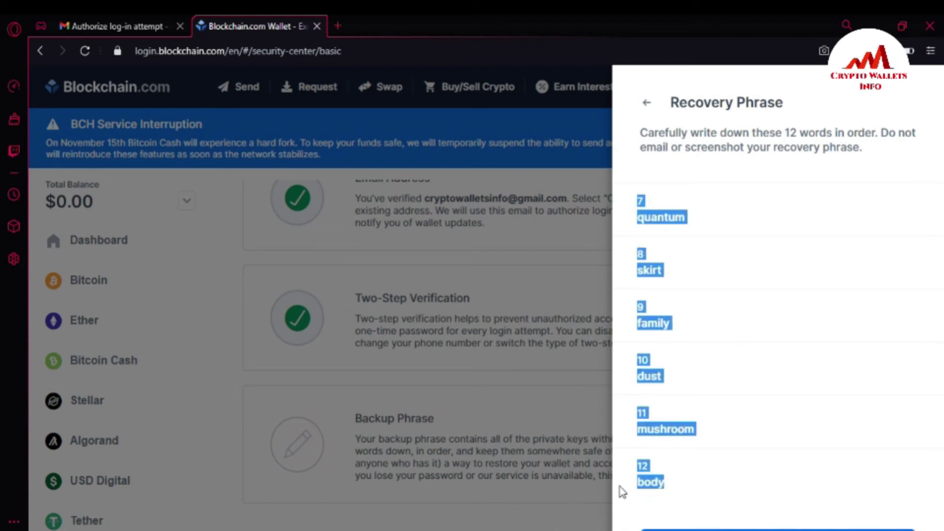
left_click(489, 529)
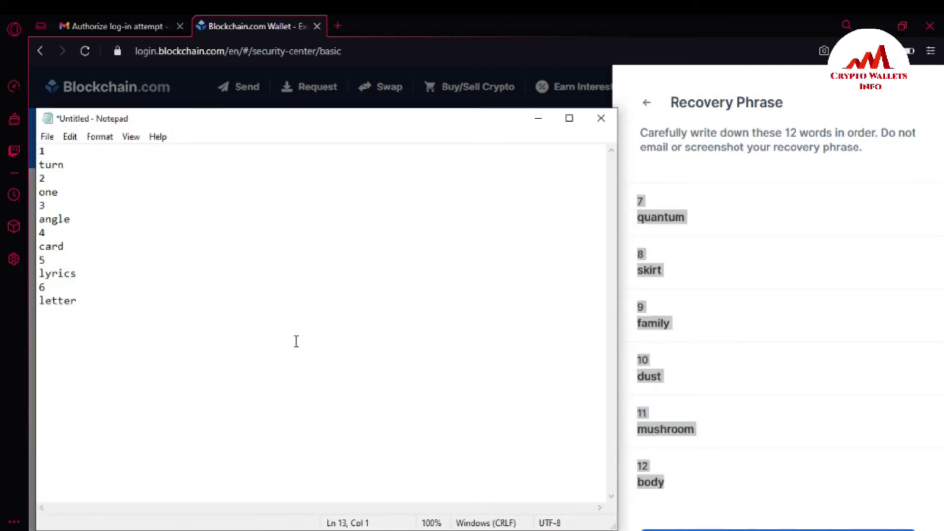
key("ctrl+v")
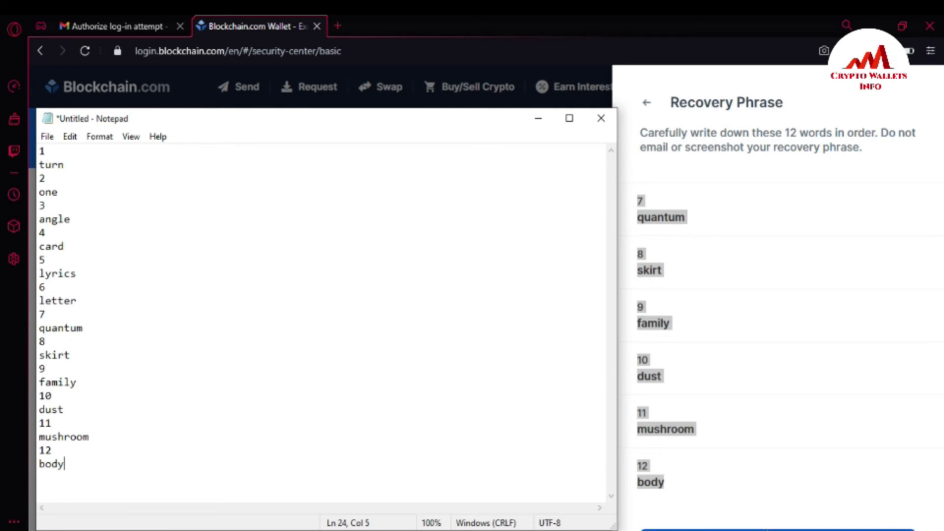
left_click(769, 529)
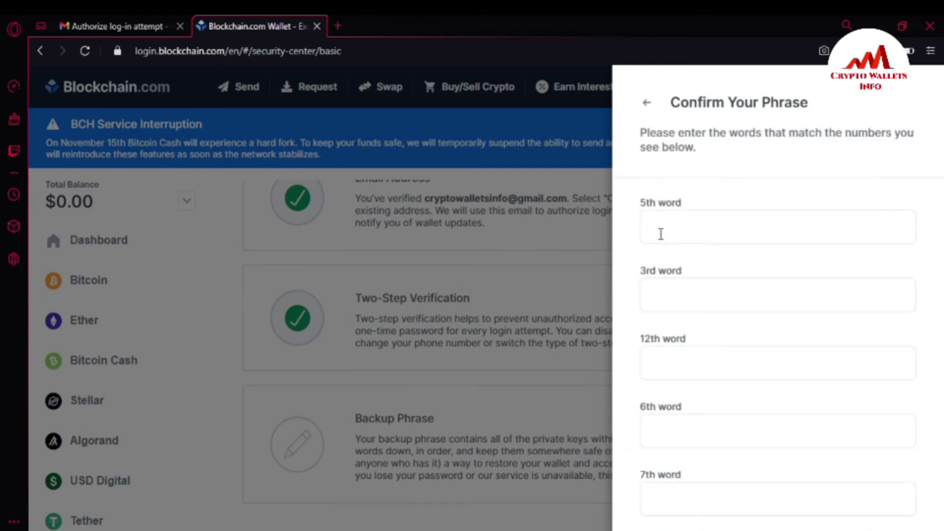
Paste the 5th and 3rd phrase words, copied from the note, into their confirm fields
left_click(660, 234)
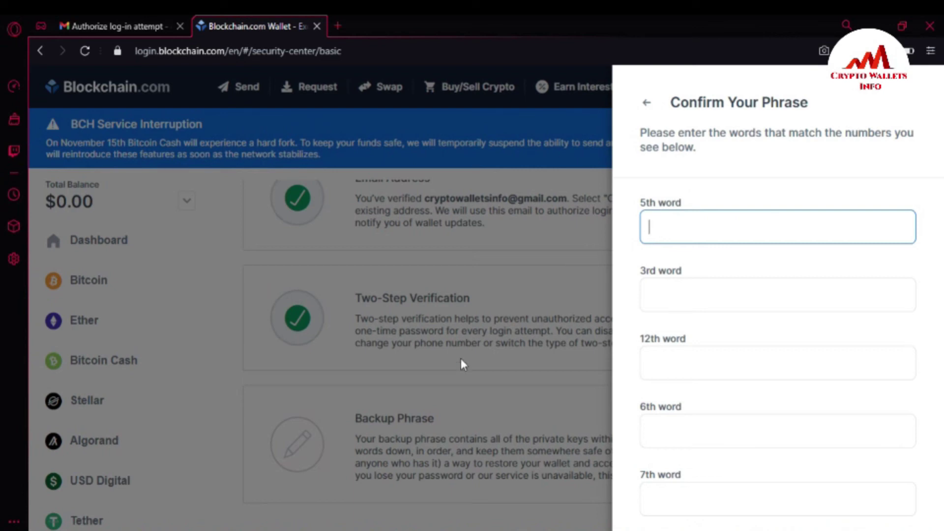
key("alt+Tab")
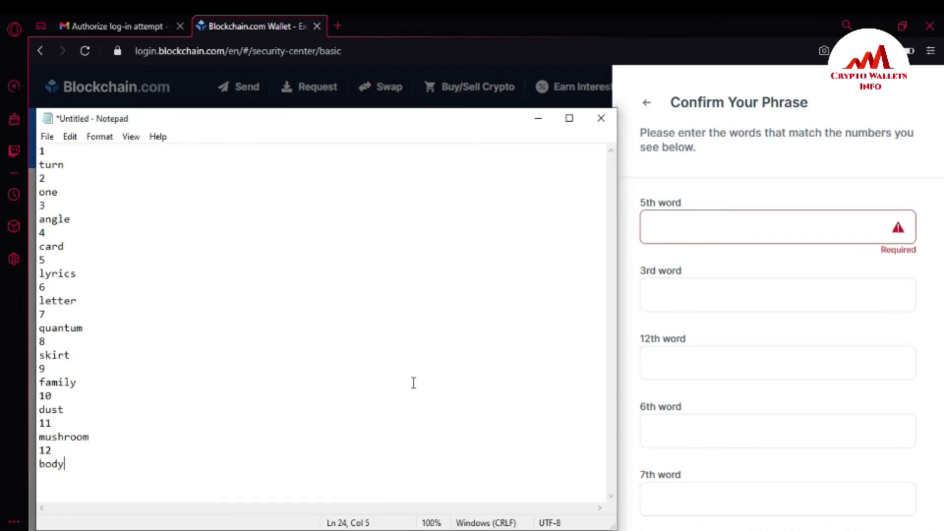
left_click_drag(76, 274, 41, 275)
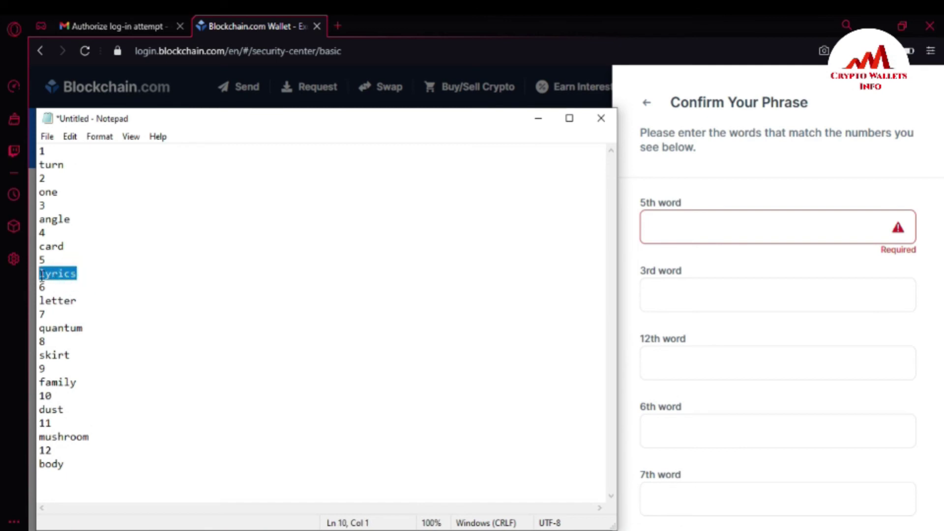
left_click(671, 225)
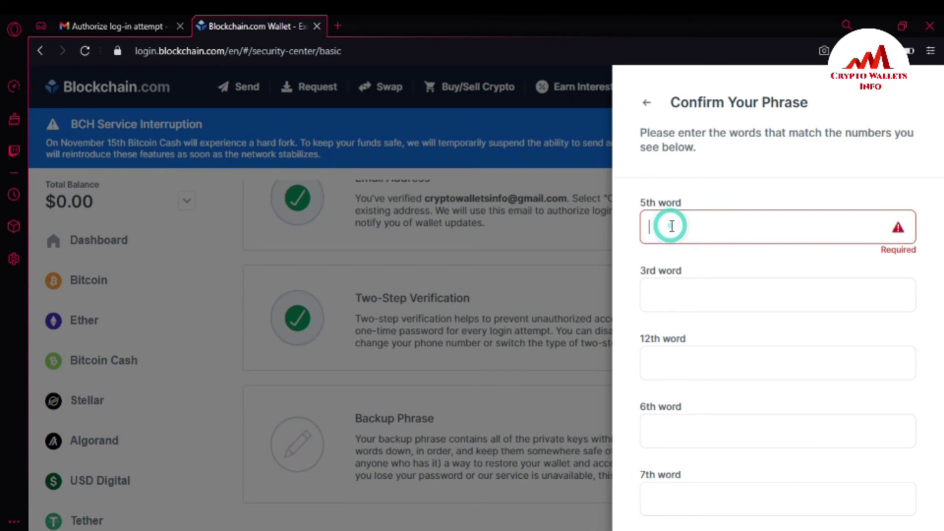
key("ctrl+v")
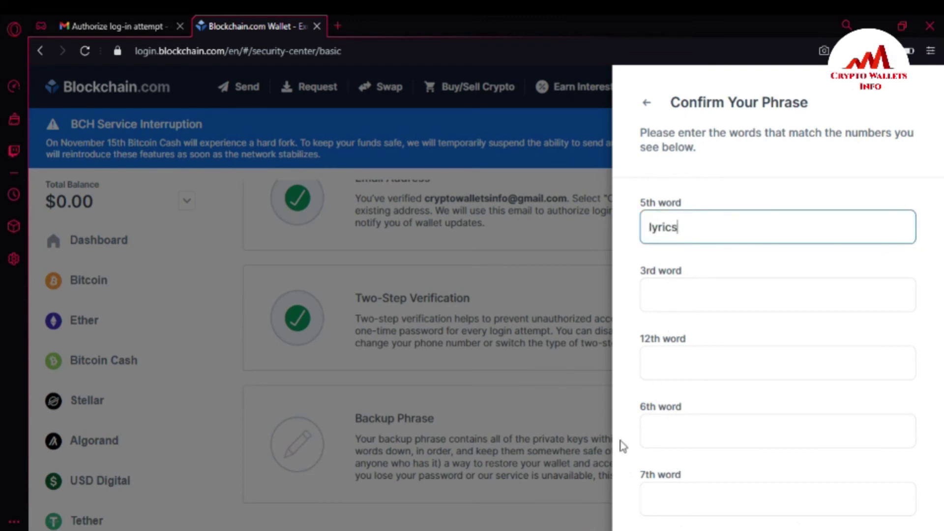
key("alt+Tab")
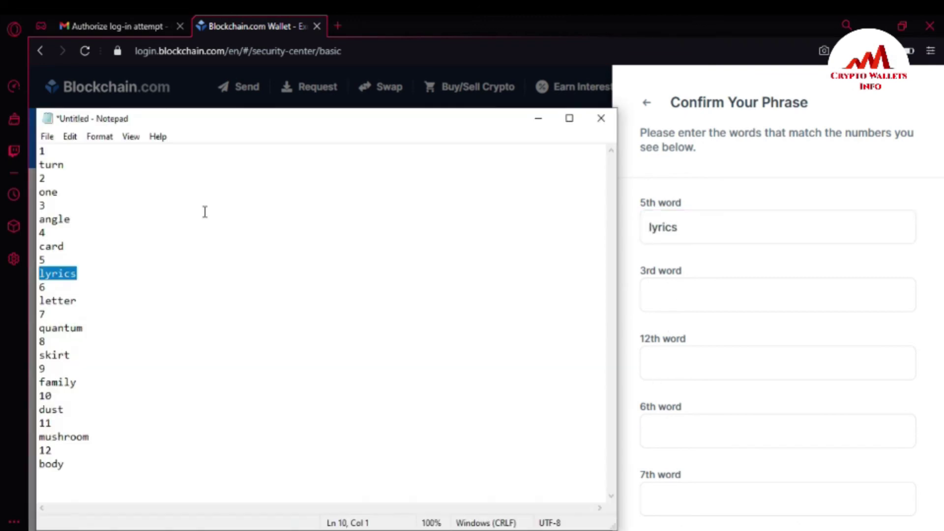
left_click_drag(72, 219, 40, 219)
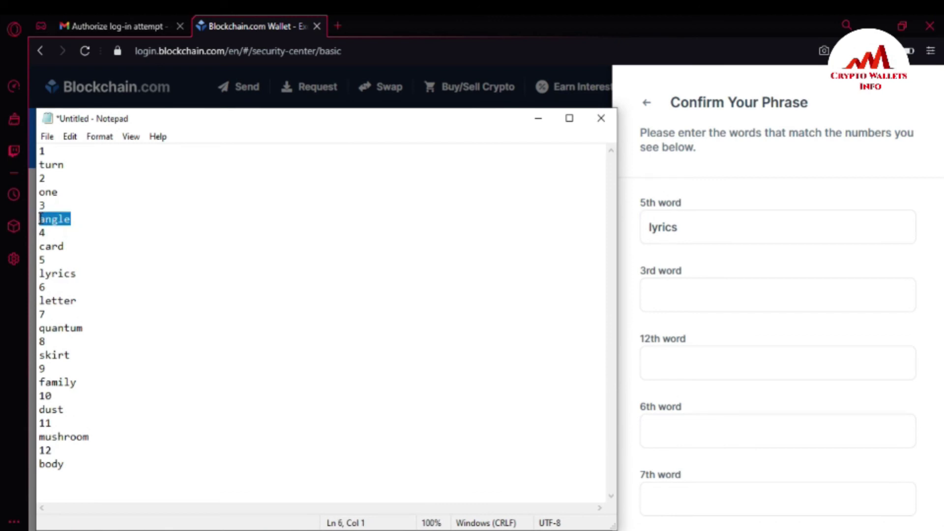
left_click(671, 300)
key("ctrl+v")
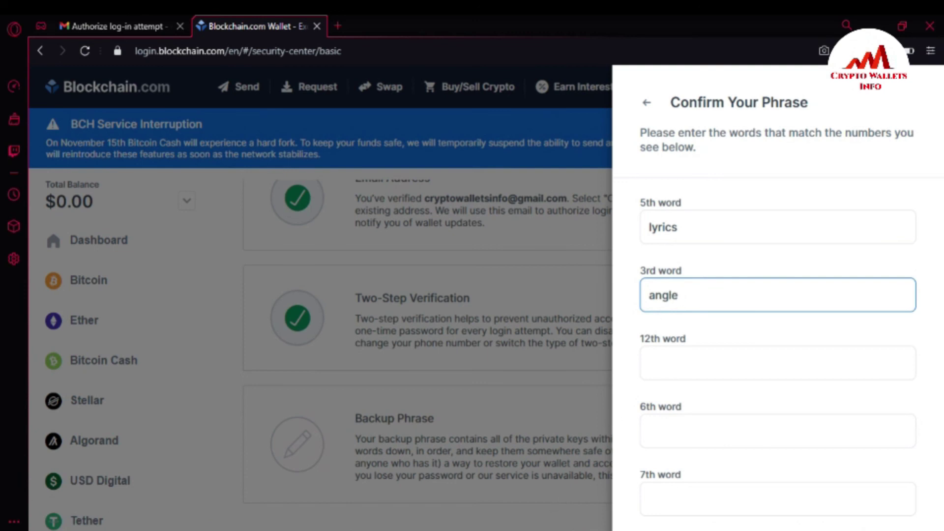
key("alt+Tab")
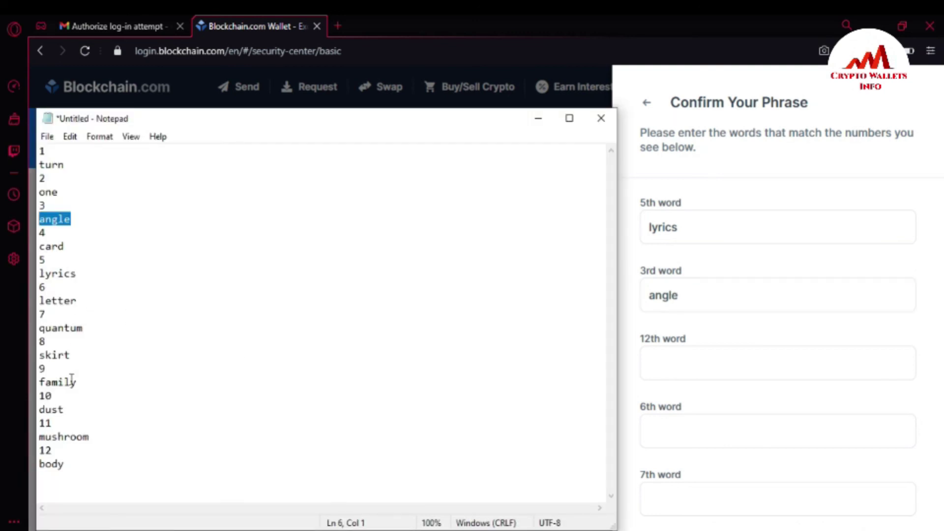
left_click_drag(69, 464, 37, 465)
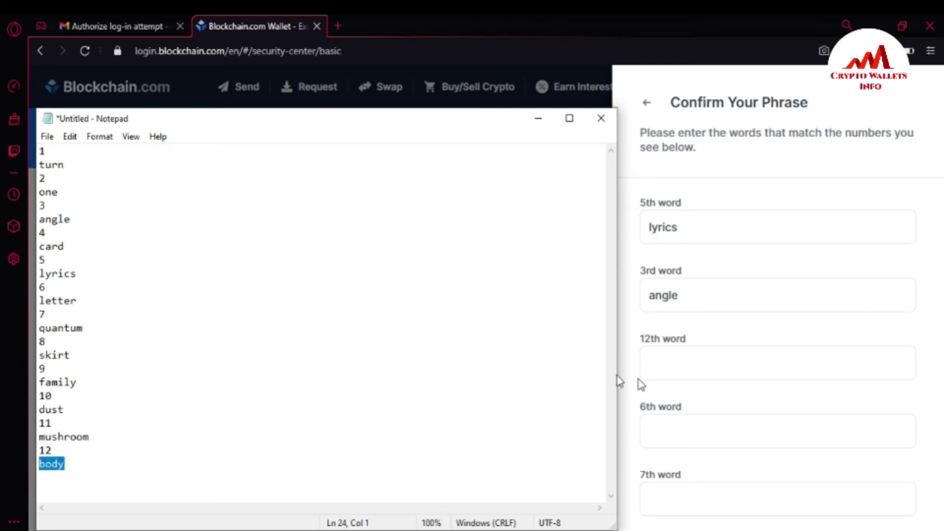
Paste the 12th, 6th and 7th phrase words from the note into their confirm fields
left_click(651, 362)
key("ctrl+v")
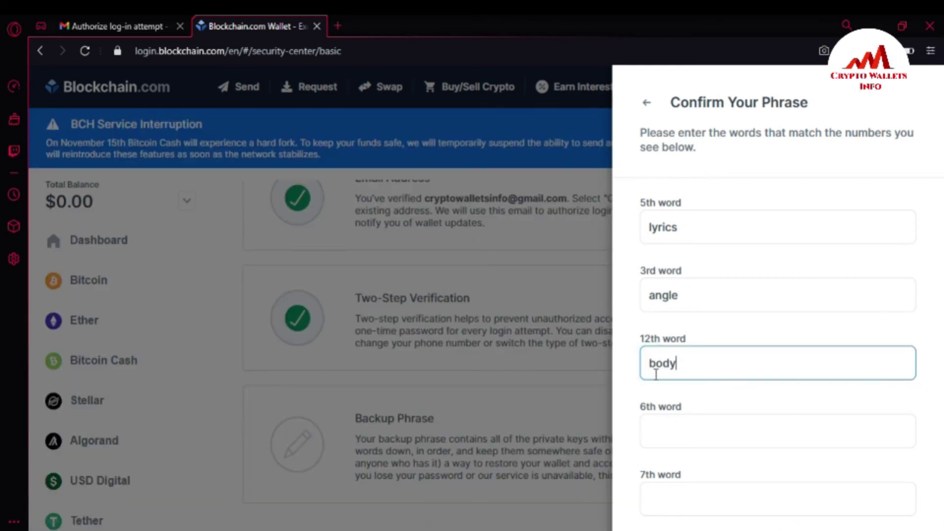
left_click(663, 442)
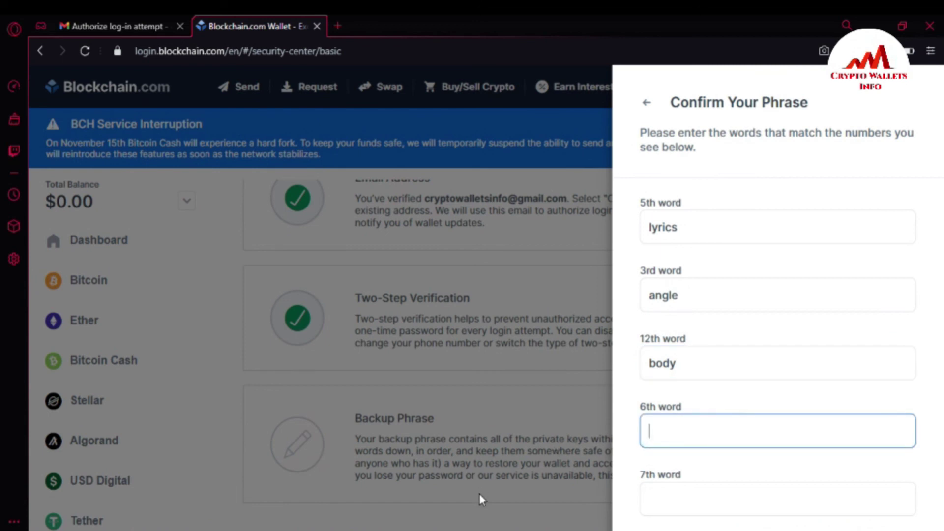
key("alt+Tab")
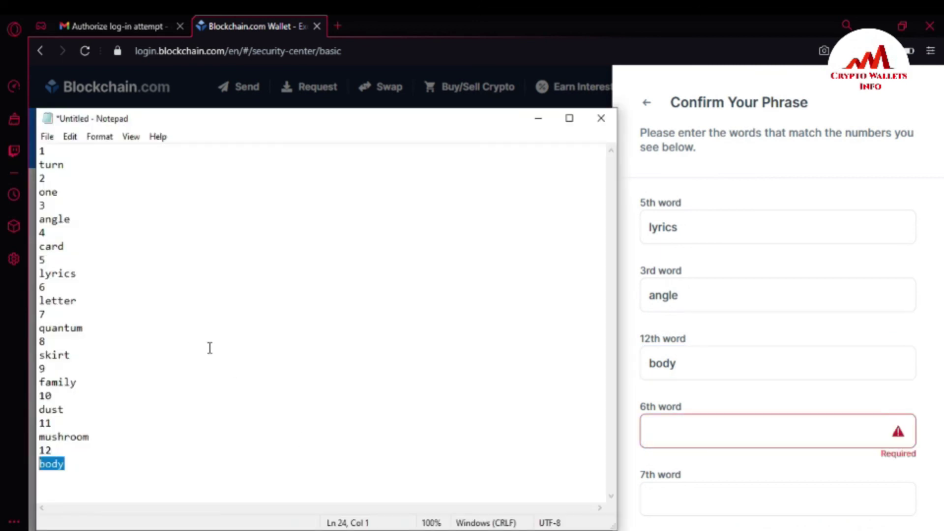
left_click_drag(79, 300, 39, 301)
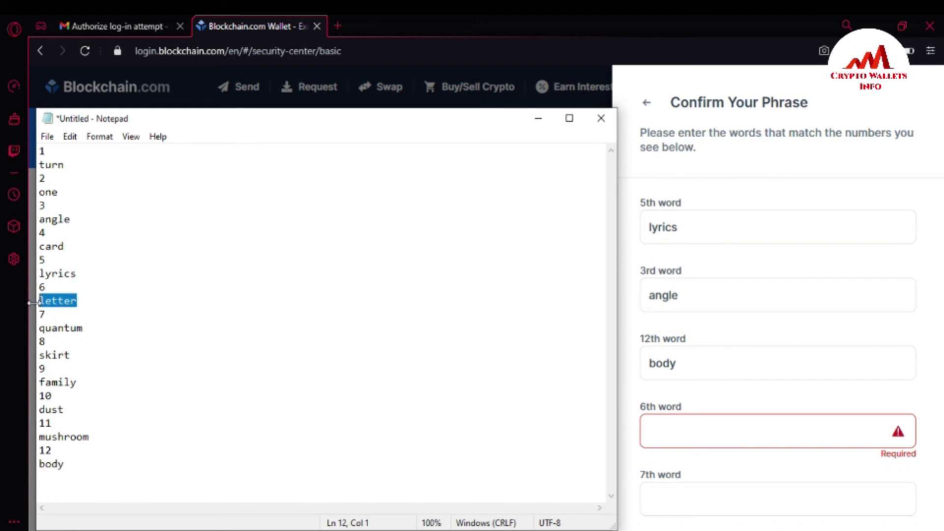
left_click(687, 440)
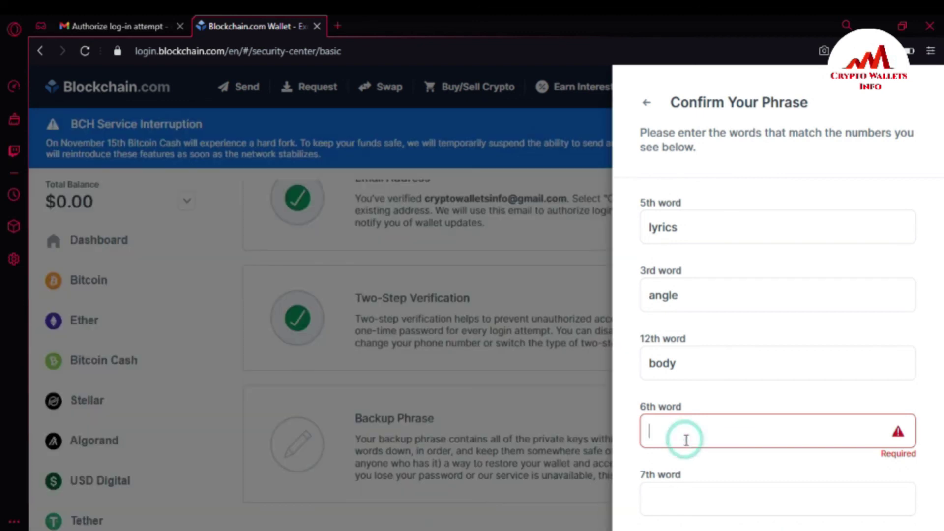
key("ctrl+v")
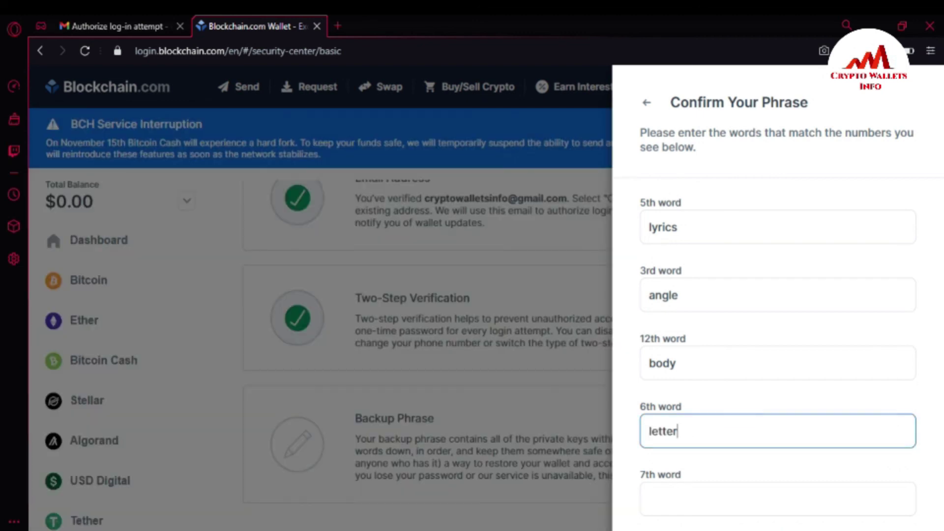
key("alt+Tab")
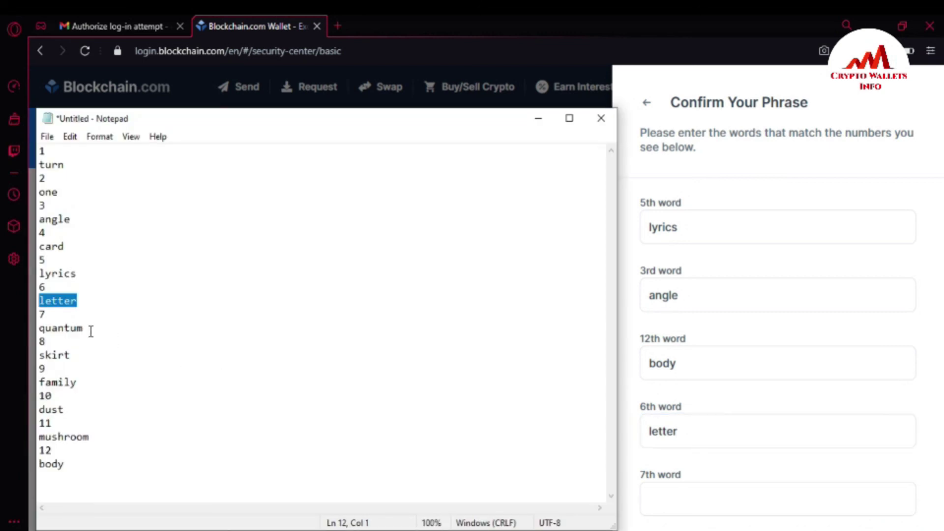
left_click_drag(84, 328, 38, 329)
key("ctrl+c")
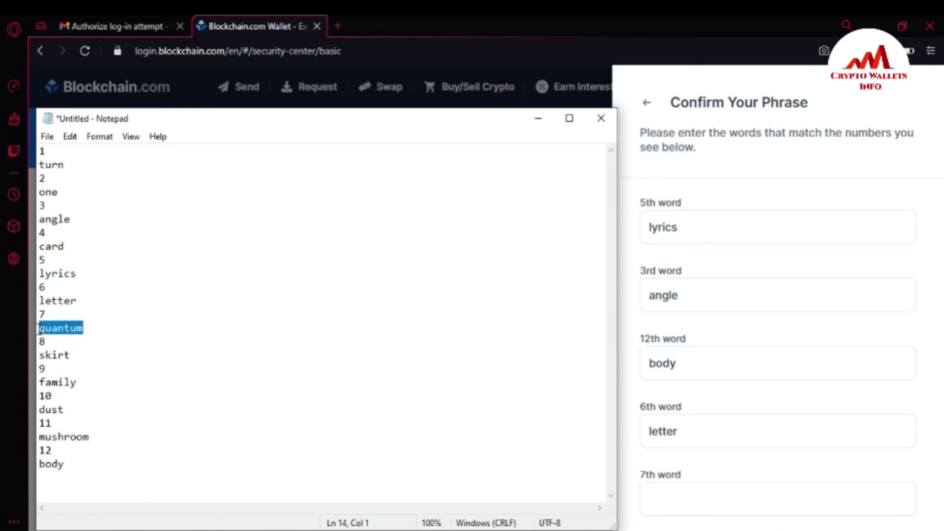
left_click(682, 495)
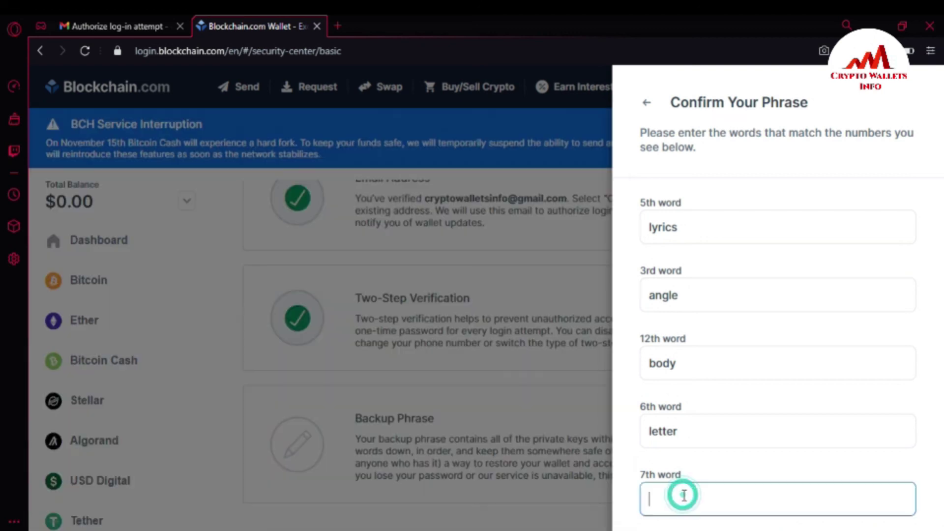
key("ctrl+v")
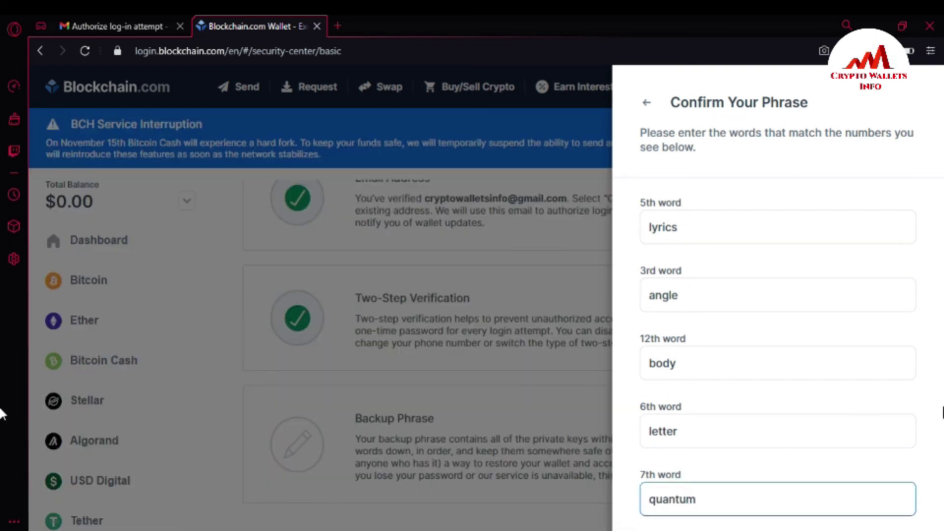
left_click(931, 398)
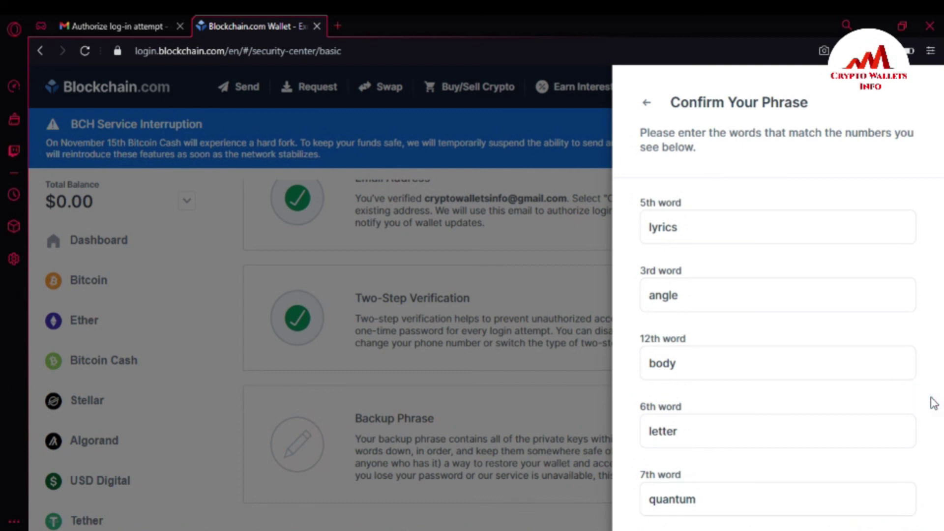
key("Tab")
key("Tab")
key("Tab")
key("Tab")
key("Tab")
key("Tab")
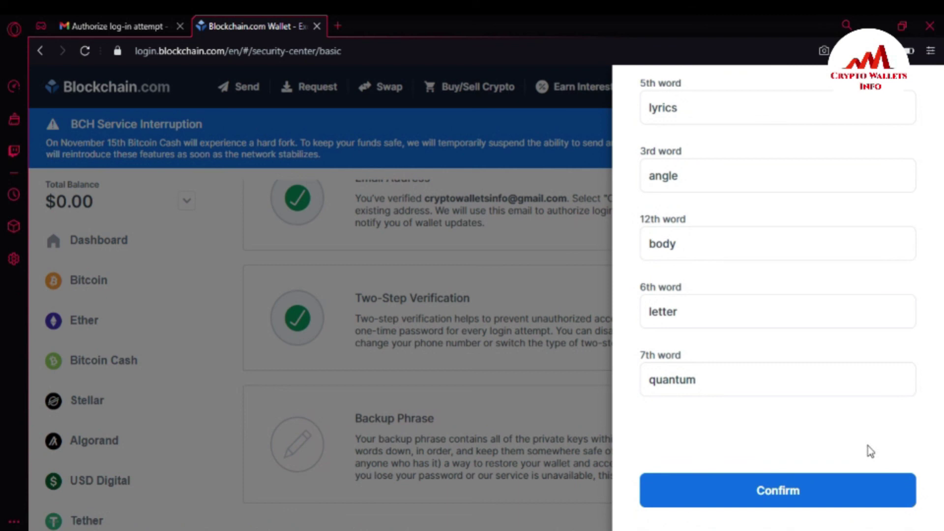
Confirm the entered backup phrase words and close the Success message
left_click(779, 491)
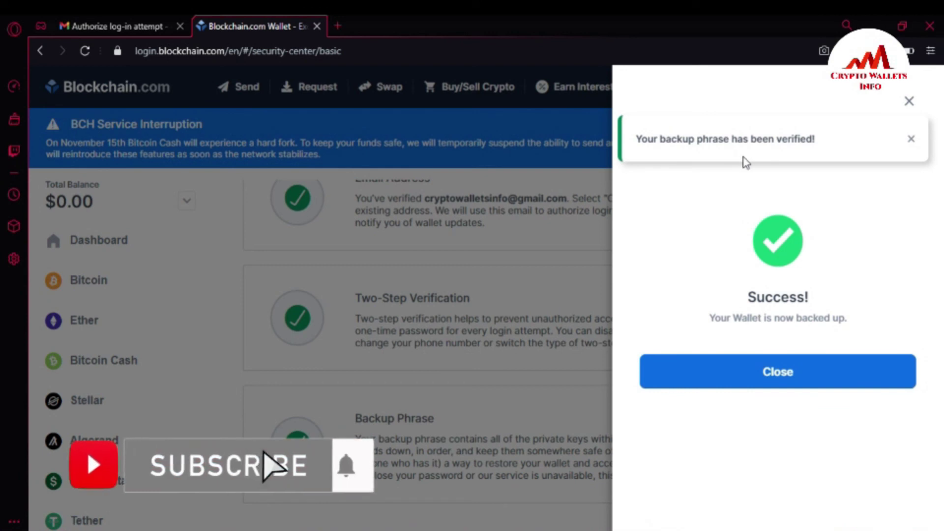
left_click(768, 378)
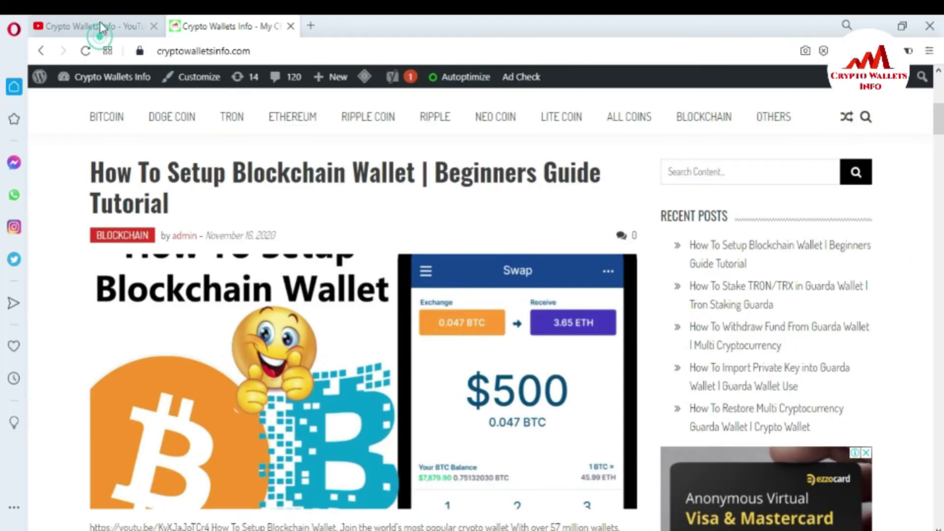
View the Crypto Wallets Info YouTube channel, then return to the 'How To Setup Blockchain Wallet' article
left_click(99, 24)
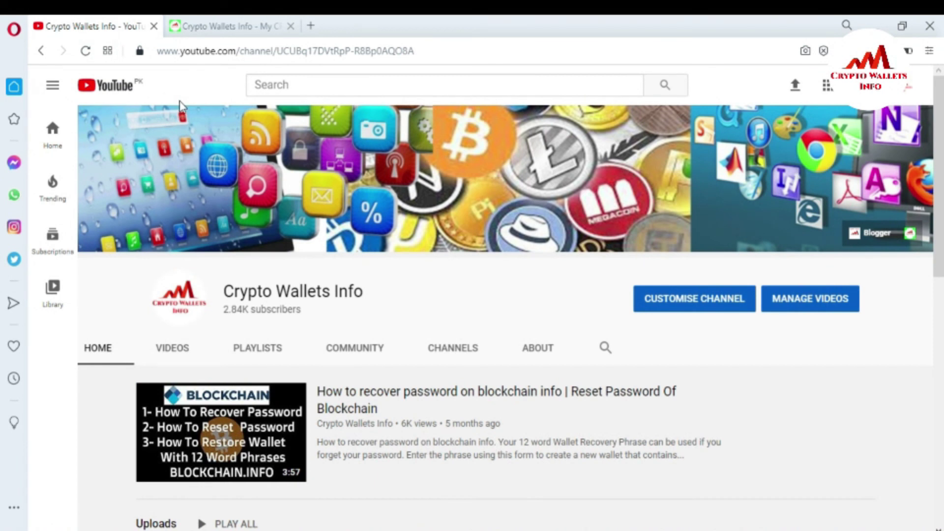
left_click(202, 27)
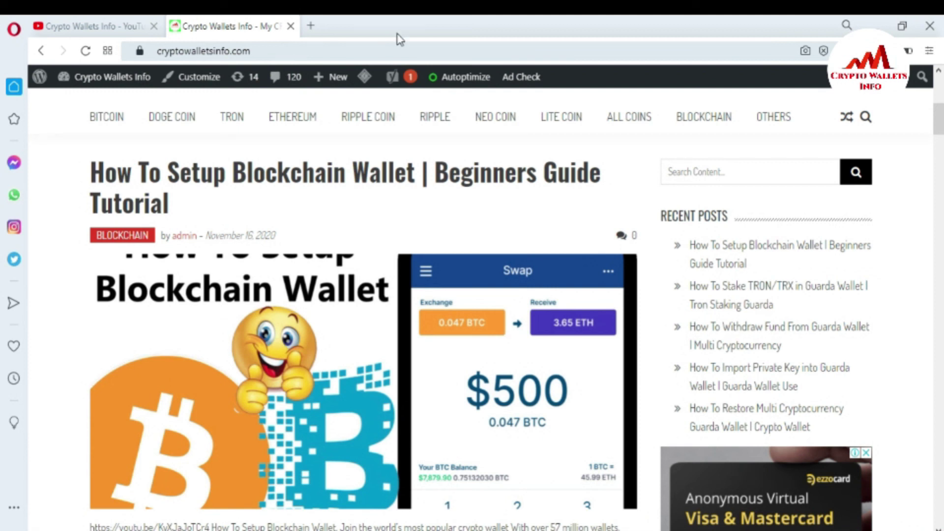
mouse_move(615, 133)
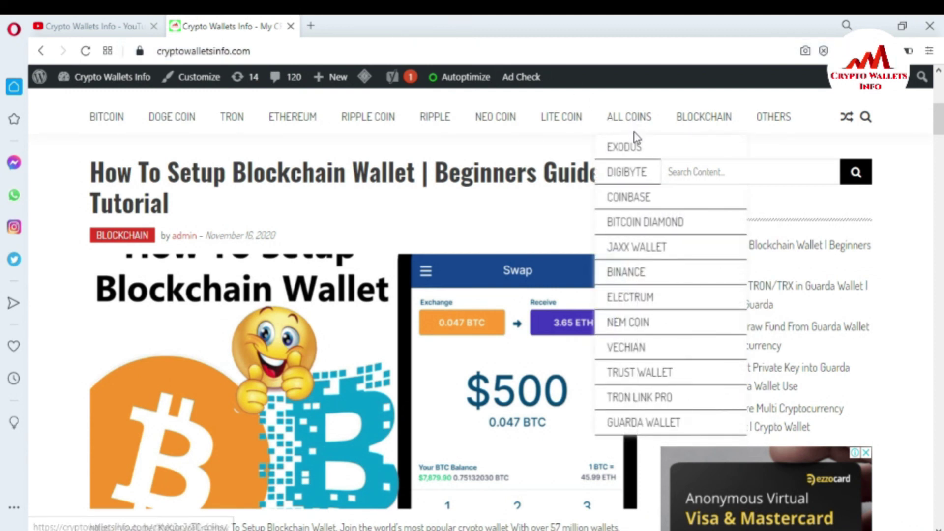